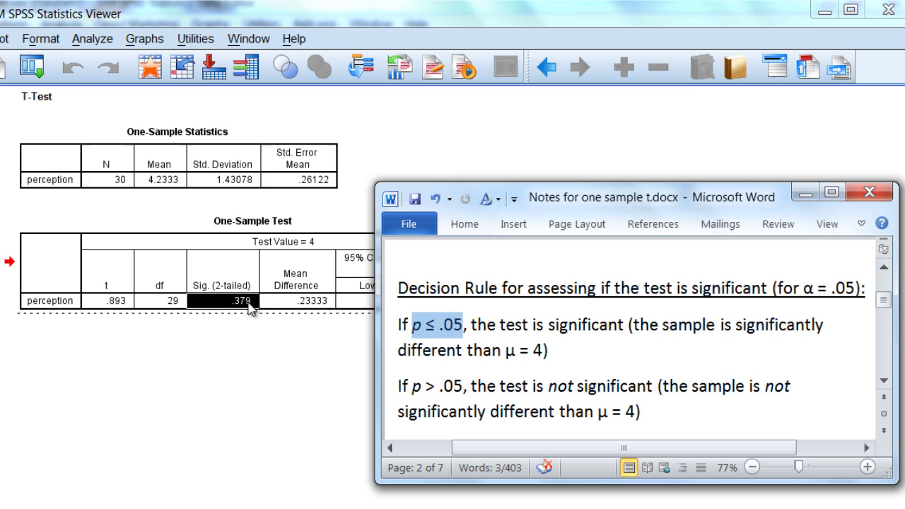
Step: Highlight the p > .05 conditions and the note that the sample doesn't differ from μ = 4
left_click_drag(413, 387, 464, 388)
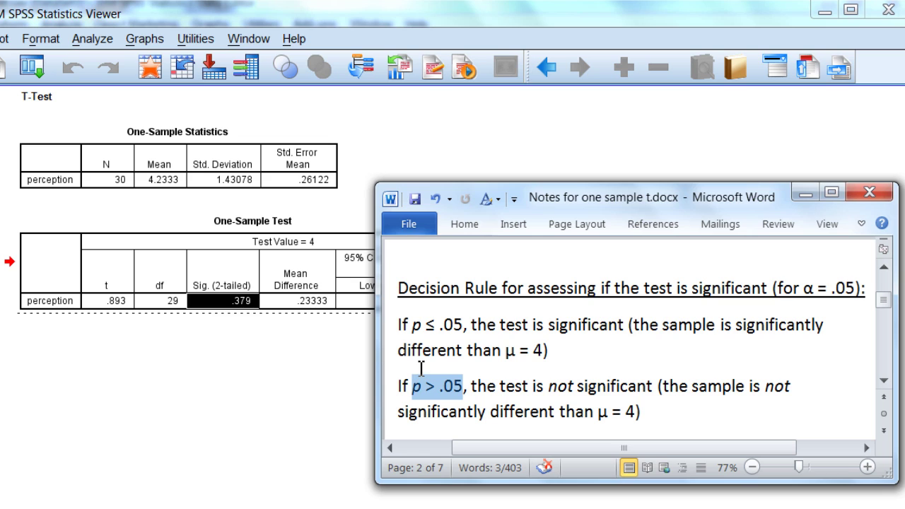
left_click_drag(413, 325, 463, 327)
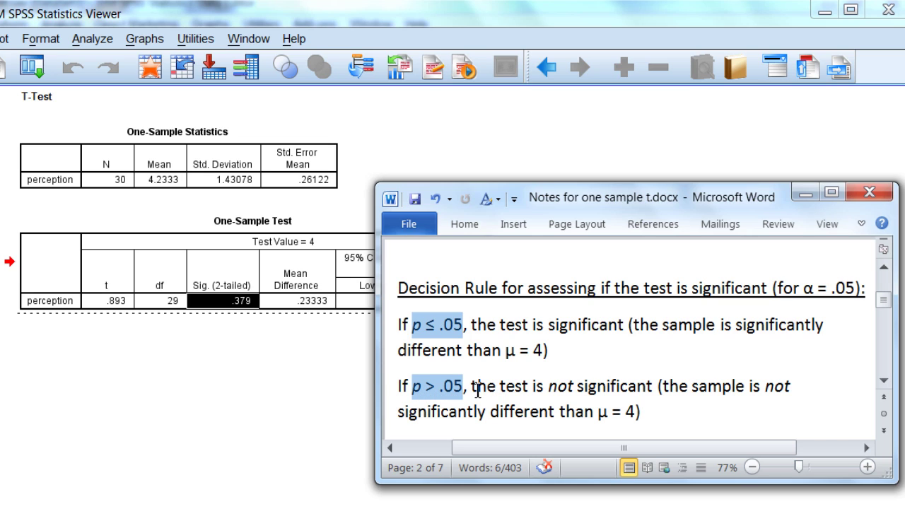
left_click_drag(471, 386, 604, 381)
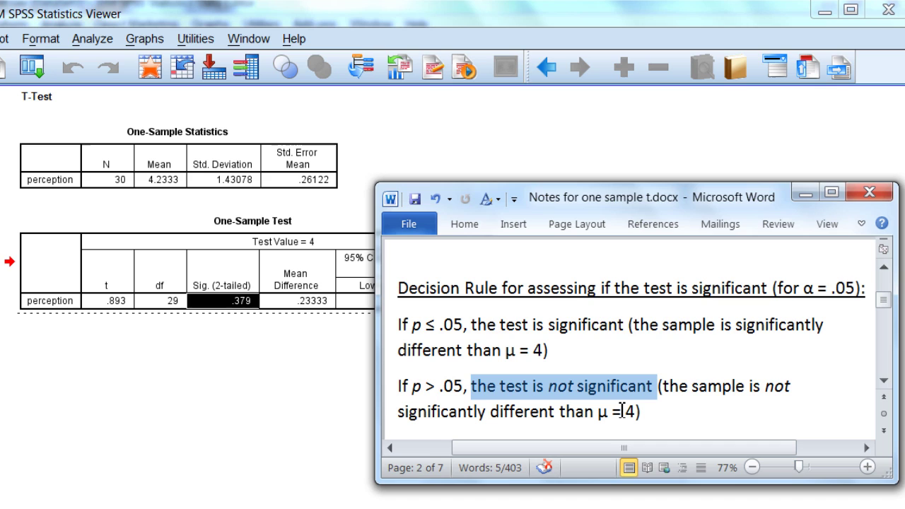
left_click_drag(680, 389, 634, 411)
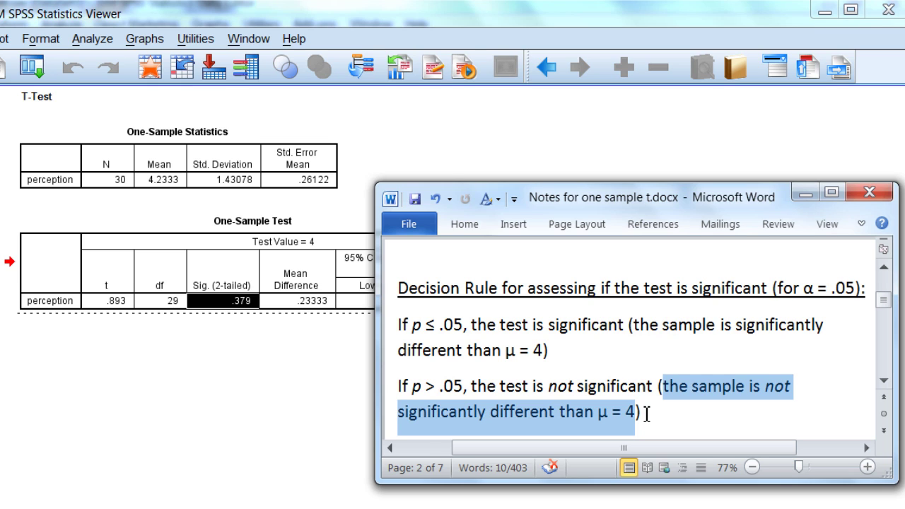
Step: In the APA write-up, highlight the opening line, the unfavorable perception phrase, t and 29 df
key("ctrl+z")
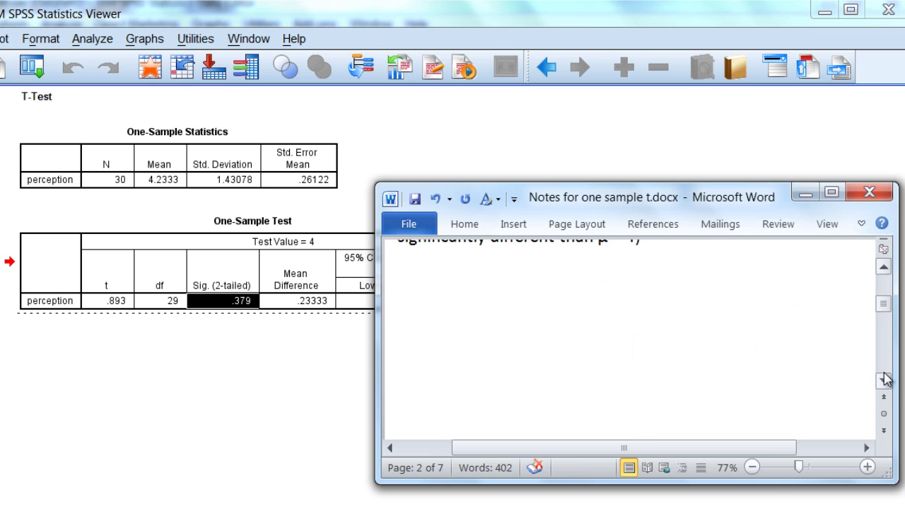
left_click(884, 379)
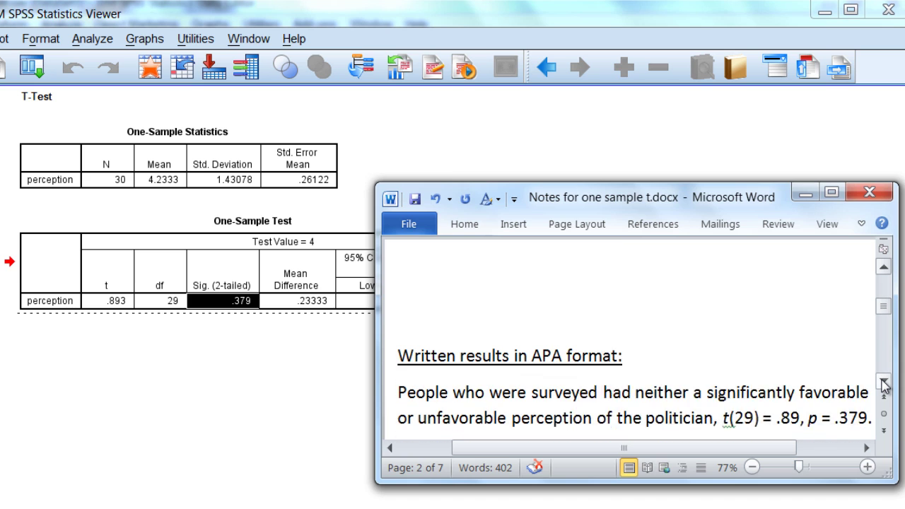
left_click(884, 382)
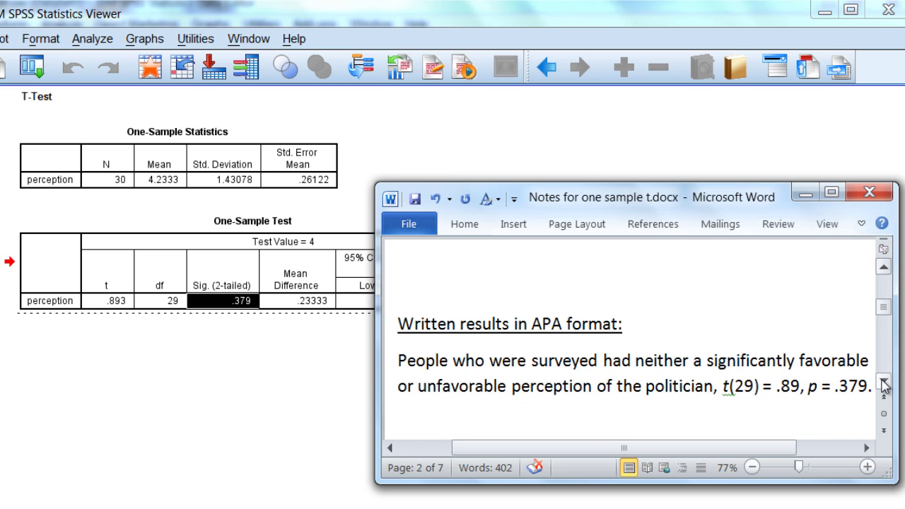
left_click(884, 383)
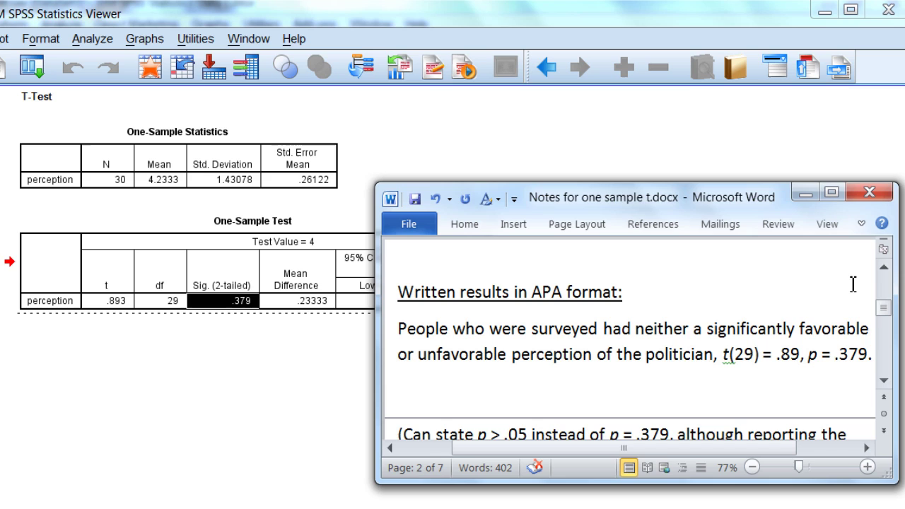
left_click(884, 267)
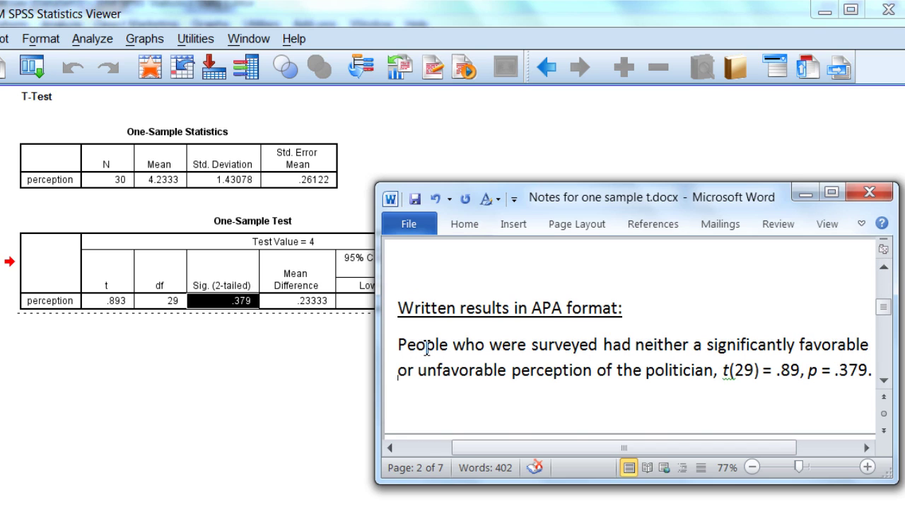
left_click_drag(401, 345, 832, 354)
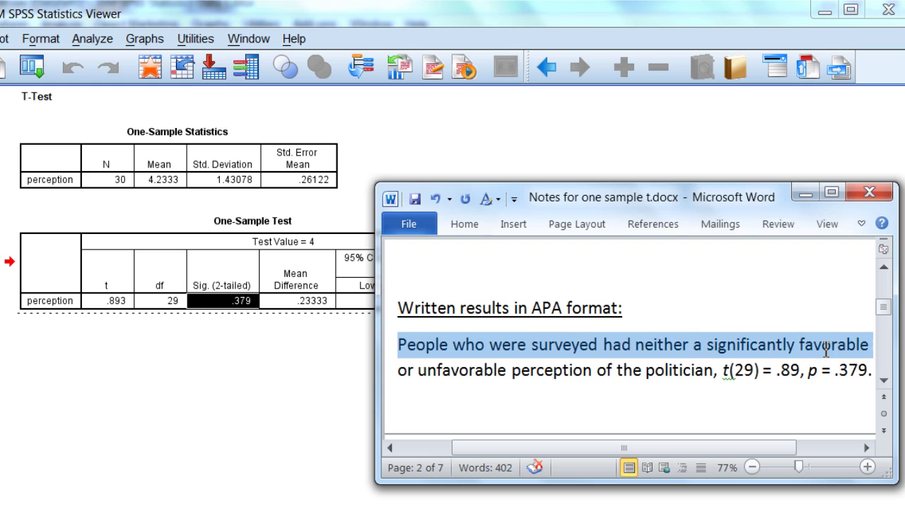
left_click_drag(401, 376, 670, 373)
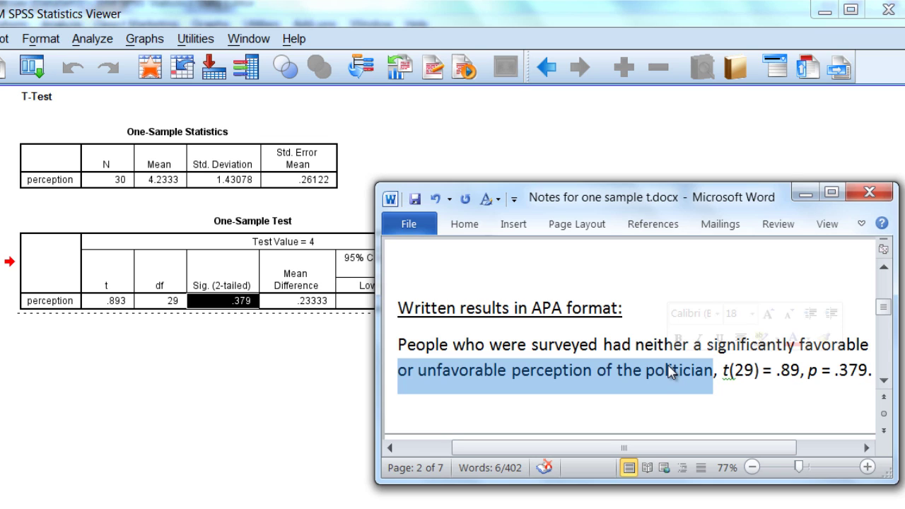
left_click_drag(721, 370, 734, 369)
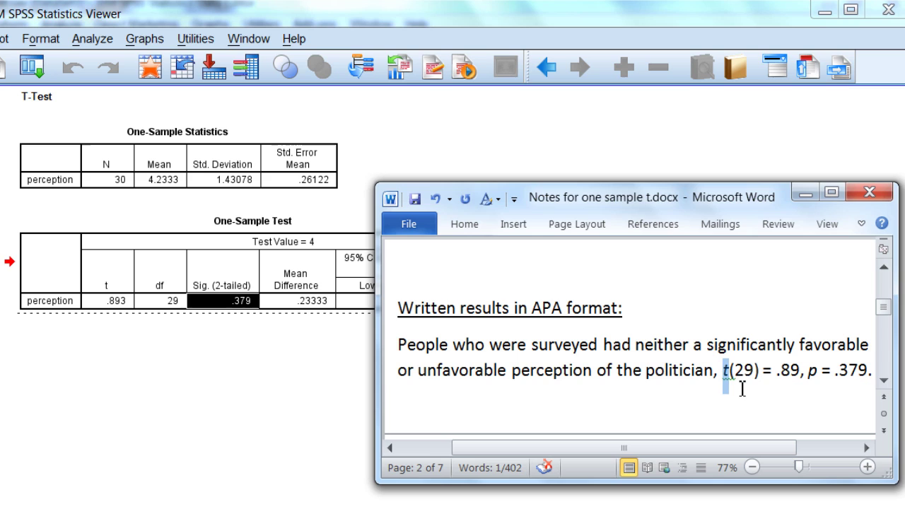
left_click_drag(735, 369, 755, 375)
Step: Highlight the t value .89 and p = .379 in the APA sentence
left_click_drag(781, 370, 790, 371)
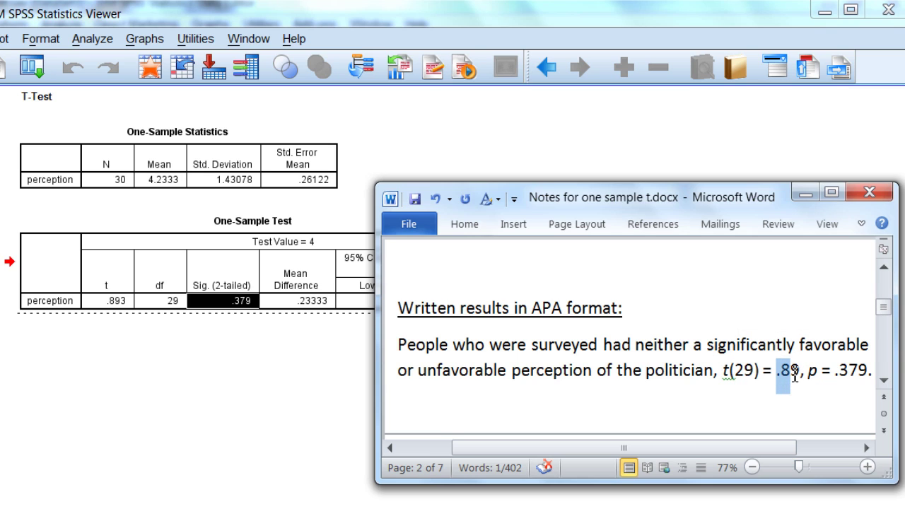
left_click_drag(778, 370, 800, 370)
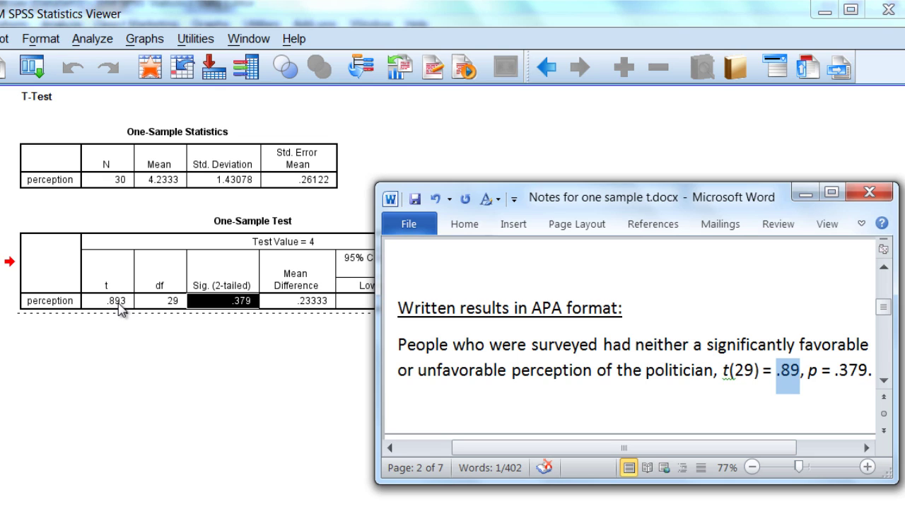
left_click(809, 370)
left_click(868, 370, "shift")
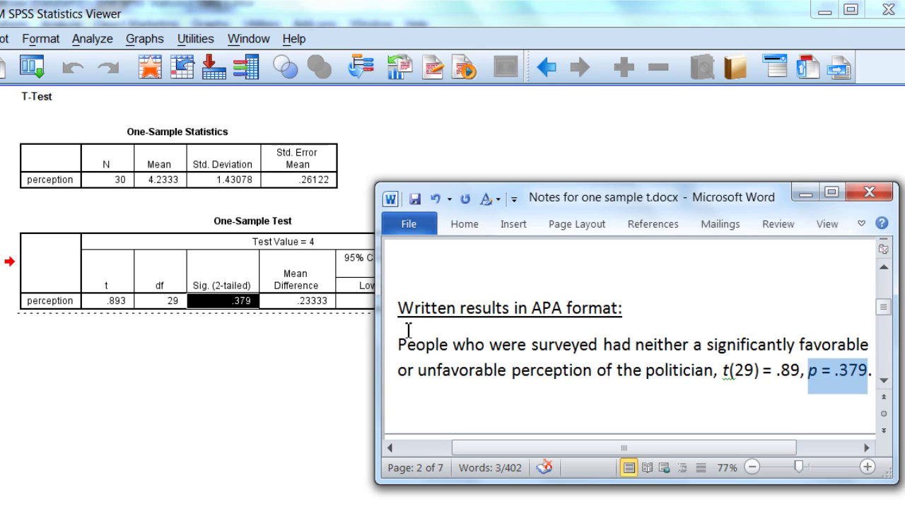
Step: Highlight p > .05 in the note below the write-up, then minimize Word
left_click(883, 381)
left_click(884, 382)
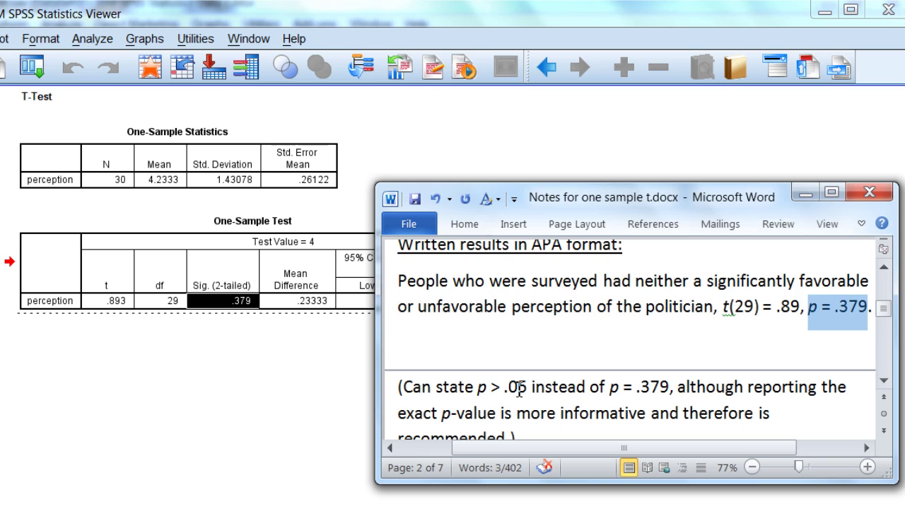
left_click_drag(478, 387, 531, 388)
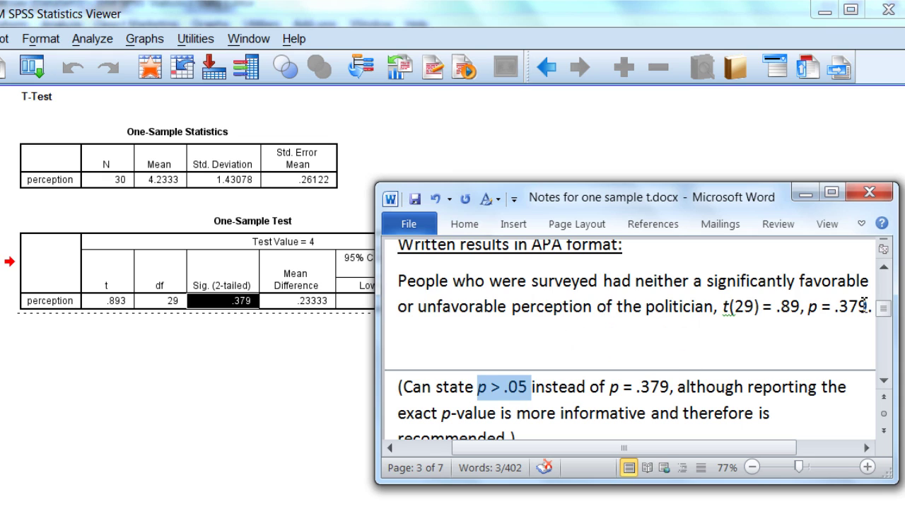
left_click(883, 383)
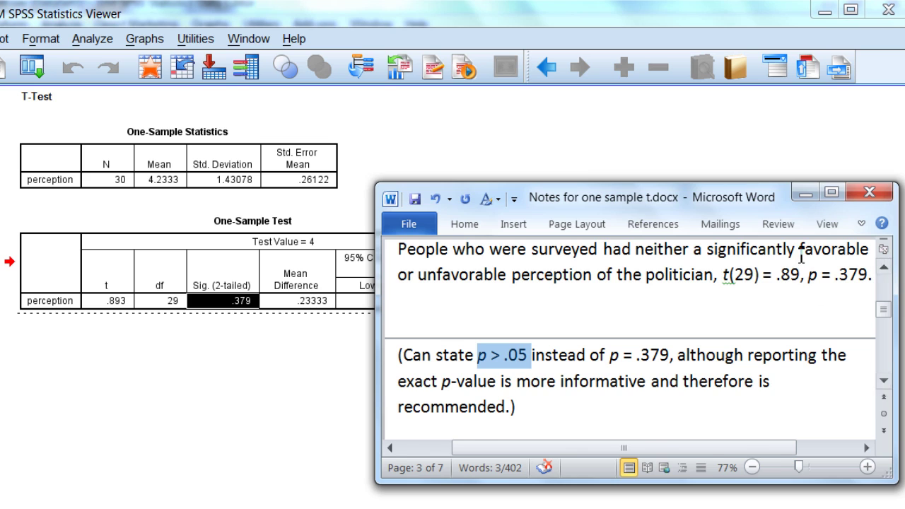
left_click_drag(735, 196, 639, 352)
left_click(717, 349)
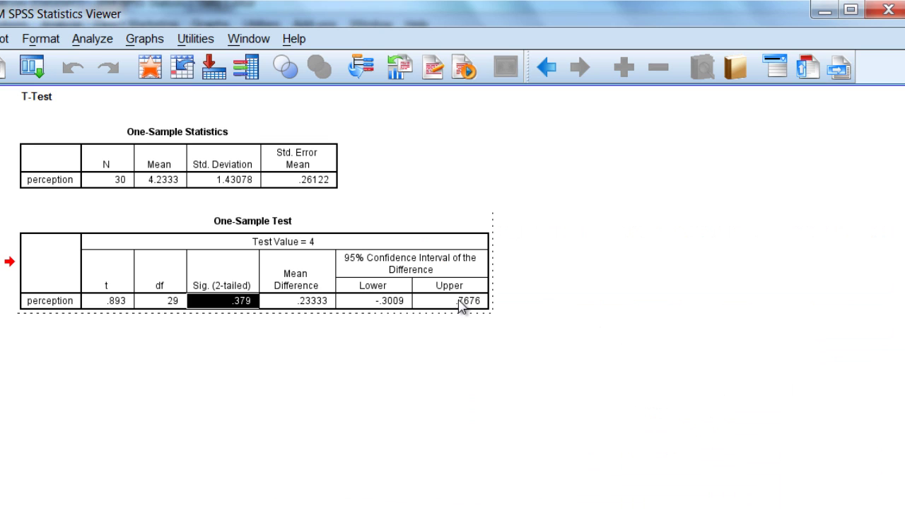
left_click(388, 320)
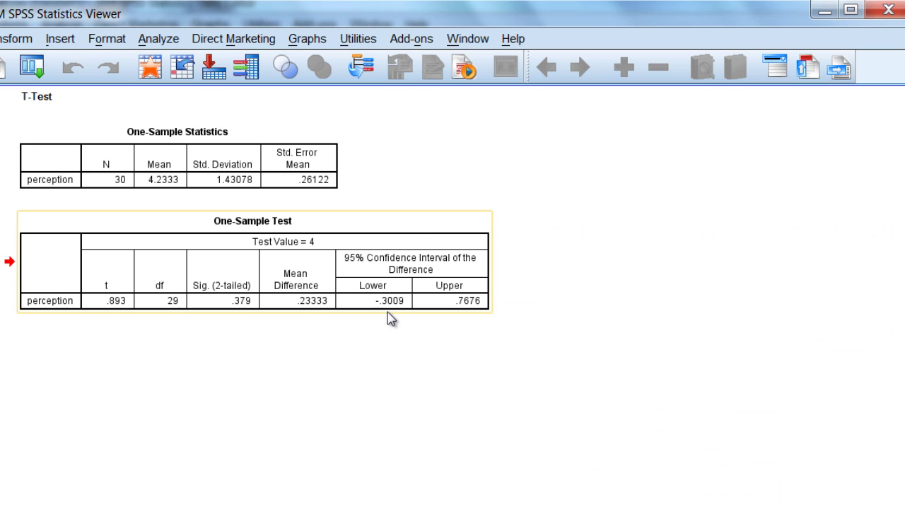
double_click(376, 225)
left_click_drag(388, 309, 444, 309)
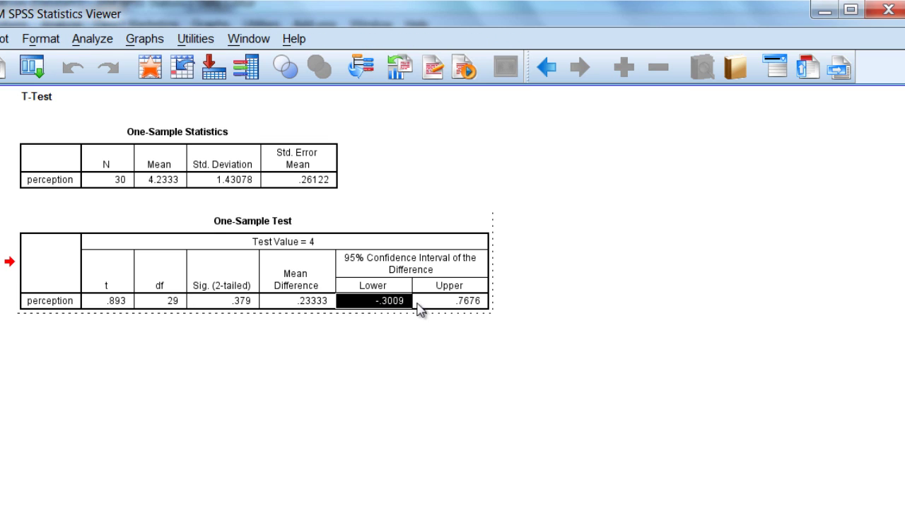